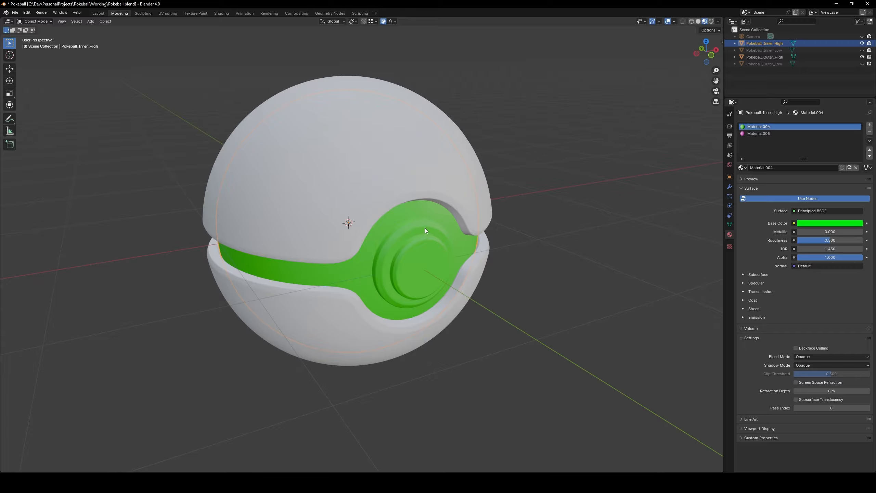
In Edit Mode, select the seam-bounded band around the button on Pokeball_Inner_High and assign the magenta Material.005 to it.
{"action": "key", "text": "ctrl+Tab"}
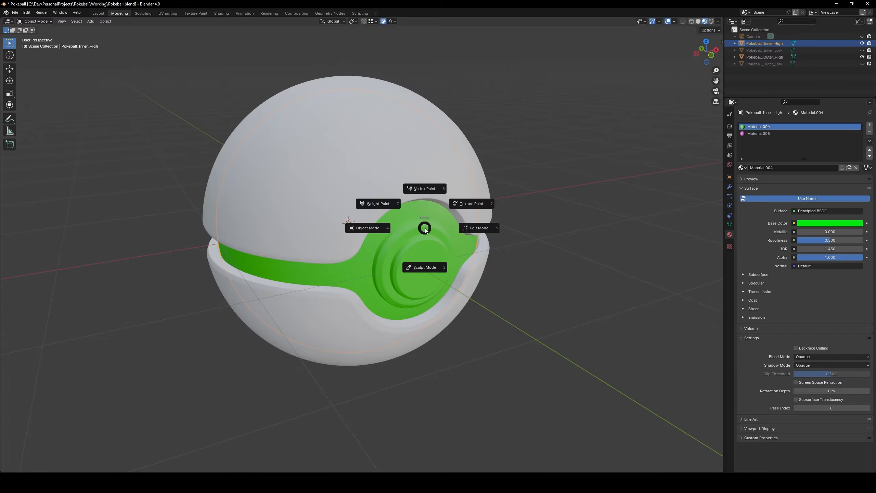
{"action": "left_click", "coordinate": [456, 228]}
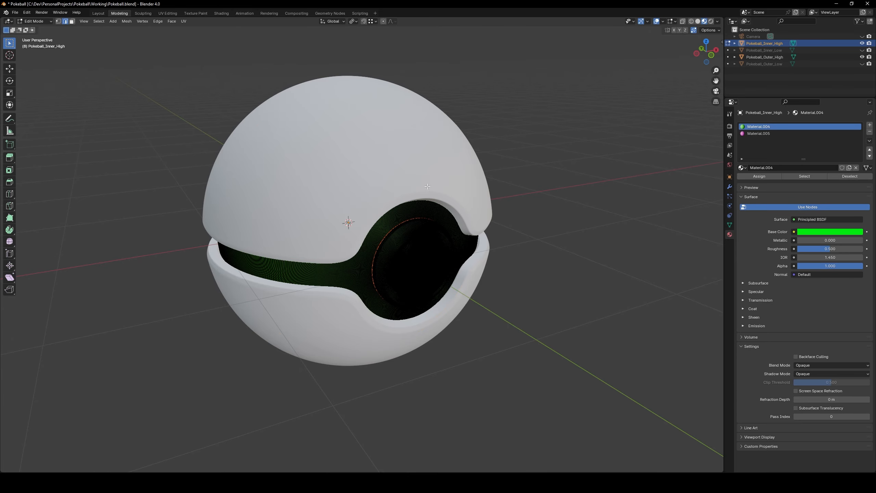
{"action": "scroll", "coordinate": [376, 235], "scroll_direction": "up", "scroll_amount": 10}
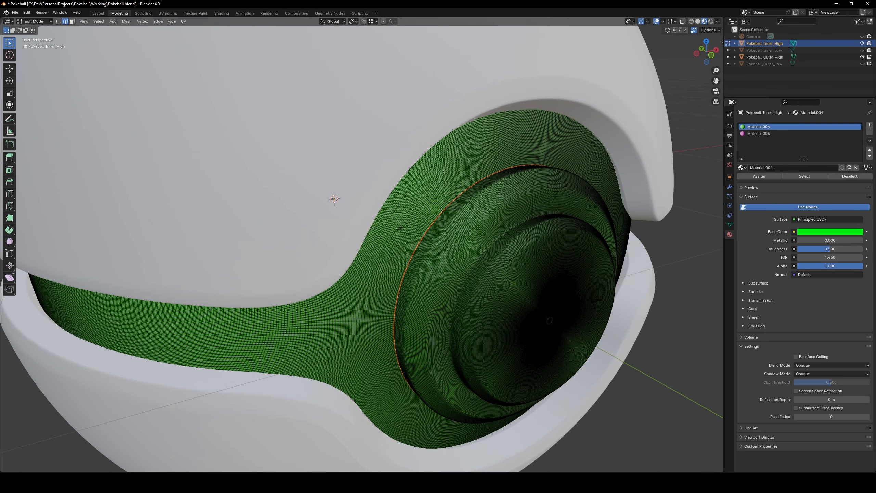
{"action": "scroll", "coordinate": [398, 228], "scroll_direction": "down", "scroll_amount": 5}
{"action": "scroll", "coordinate": [397, 207], "scroll_direction": "up", "scroll_amount": 1}
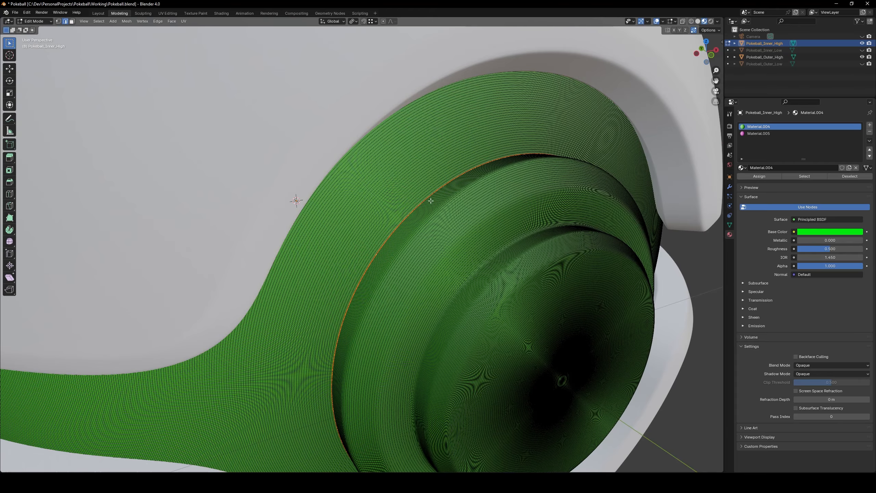
{"action": "key", "text": "l"}
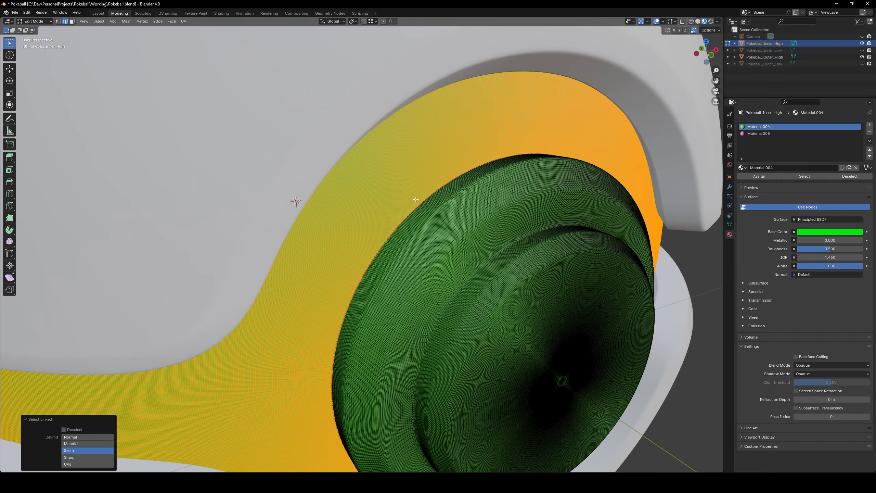
{"action": "left_click", "coordinate": [760, 134]}
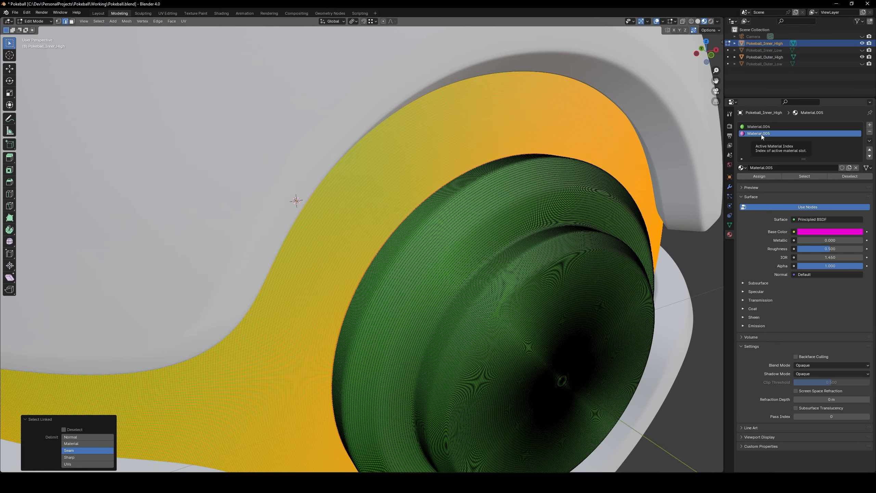
{"action": "left_click", "coordinate": [760, 177]}
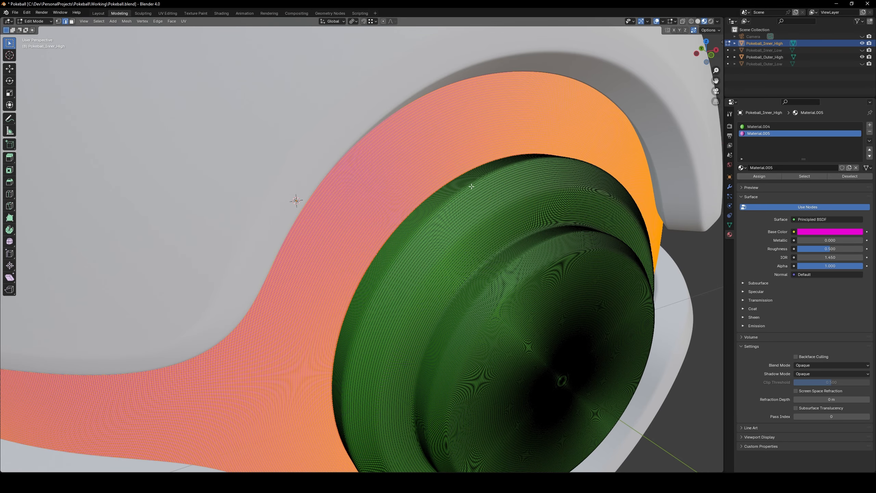
Deselect all of the inner mesh's geometry and return to Object Mode.
{"action": "scroll", "coordinate": [583, 259], "scroll_direction": "down", "scroll_amount": 4}
{"action": "key", "text": "alt+a"}
{"action": "scroll", "coordinate": [564, 249], "scroll_direction": "down", "scroll_amount": 1}
{"action": "middle_click_drag", "start_coordinate": [563, 245], "coordinate": [560, 240]}
{"action": "key", "text": "ctrl+Tab"}
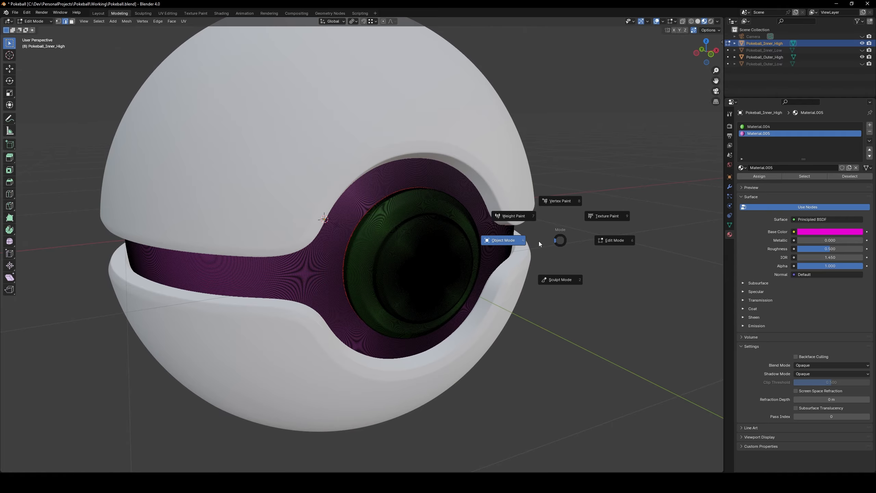
{"action": "left_click", "coordinate": [539, 241]}
{"action": "scroll", "coordinate": [494, 216], "scroll_direction": "down", "scroll_amount": 1}
{"action": "middle_click_drag", "start_coordinate": [495, 215], "coordinate": [475, 213]}
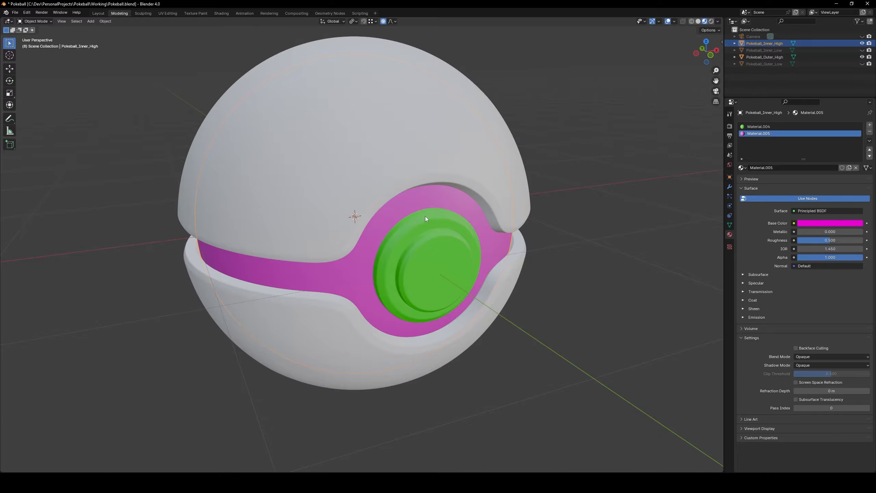
{"action": "scroll", "coordinate": [426, 212], "scroll_direction": "down", "scroll_amount": 3}
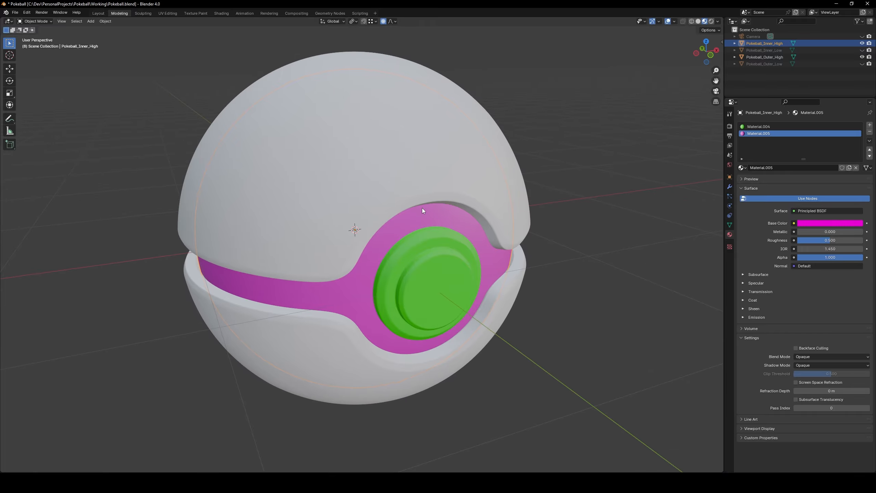
Give Pokeball_Outer_High a new material, then add a second material slot using the existing green Material.001.
{"action": "left_click", "coordinate": [415, 192]}
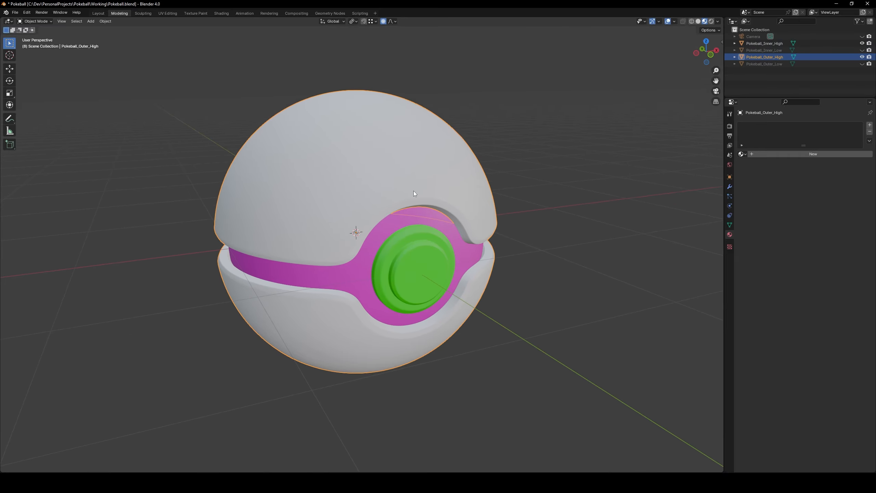
{"action": "left_click", "coordinate": [757, 155]}
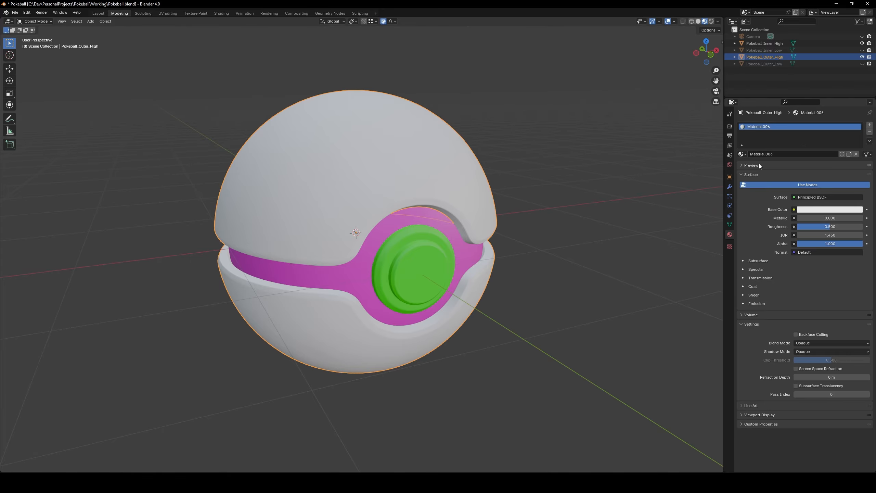
{"action": "left_click", "coordinate": [870, 126]}
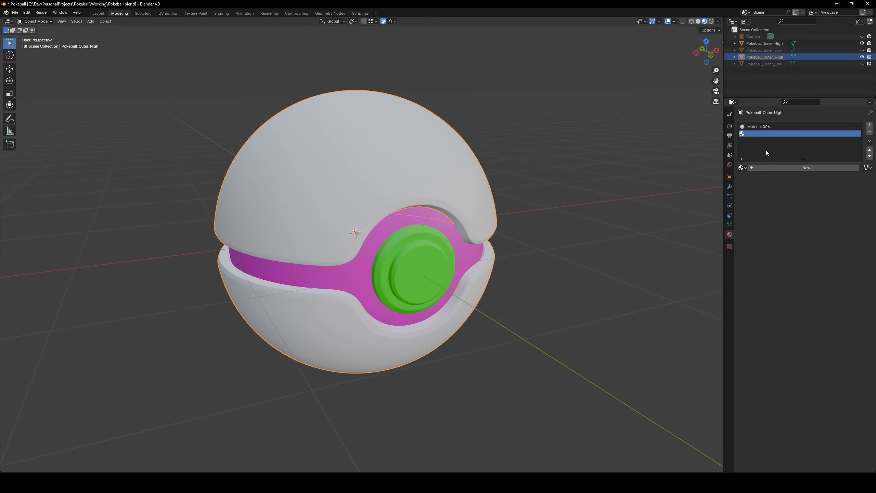
{"action": "left_click", "coordinate": [742, 168]}
{"action": "left_click", "coordinate": [752, 185]}
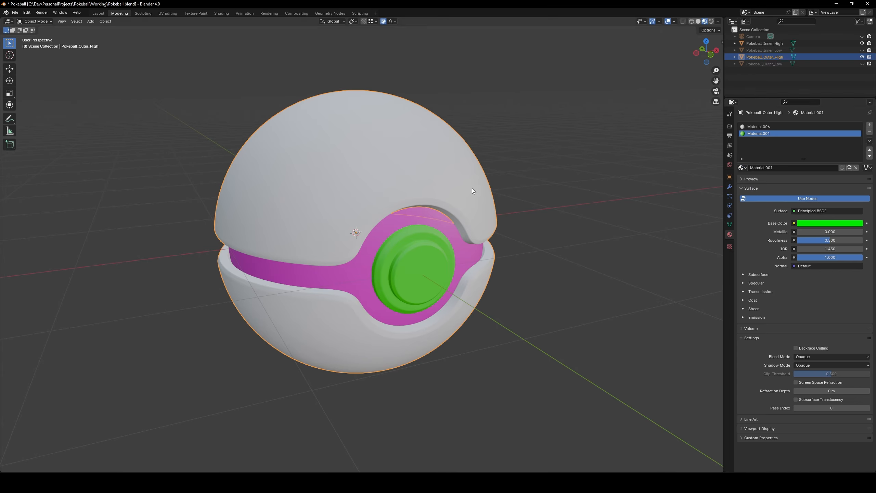
Change the base color of Material.006 on the outer shell to cyan-blue.
{"action": "left_click", "coordinate": [803, 126]}
{"action": "left_click", "coordinate": [816, 223]}
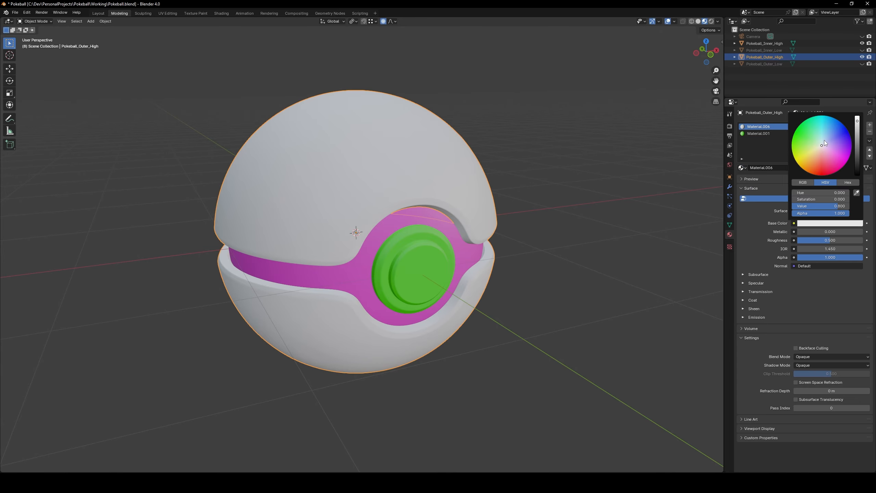
{"action": "left_click_drag", "start_coordinate": [824, 139], "coordinate": [826, 120]}
{"action": "left_click", "coordinate": [659, 172]}
{"action": "left_click", "coordinate": [467, 277]}
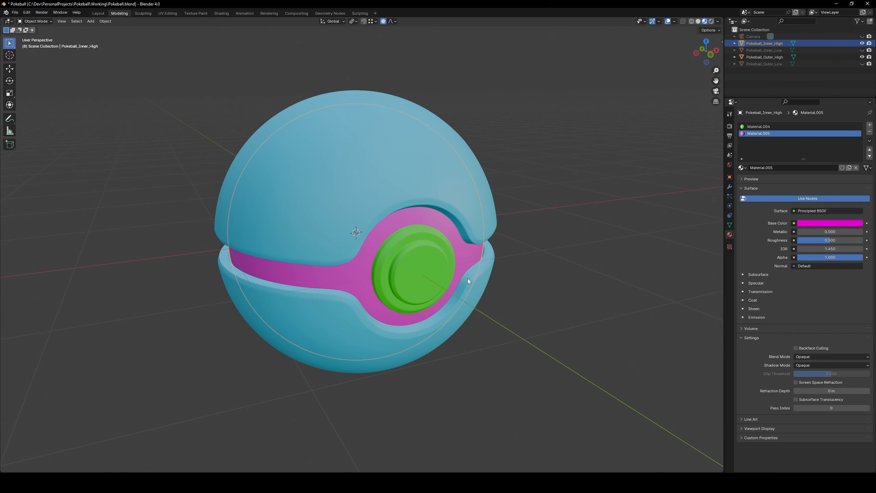
In Edit Mode, assign the green Material.001 to the lower half of Pokeball_Outer_High, then deselect everything and return to Object Mode.
{"action": "left_click", "coordinate": [470, 287]}
{"action": "key", "text": "ctrl+Tab"}
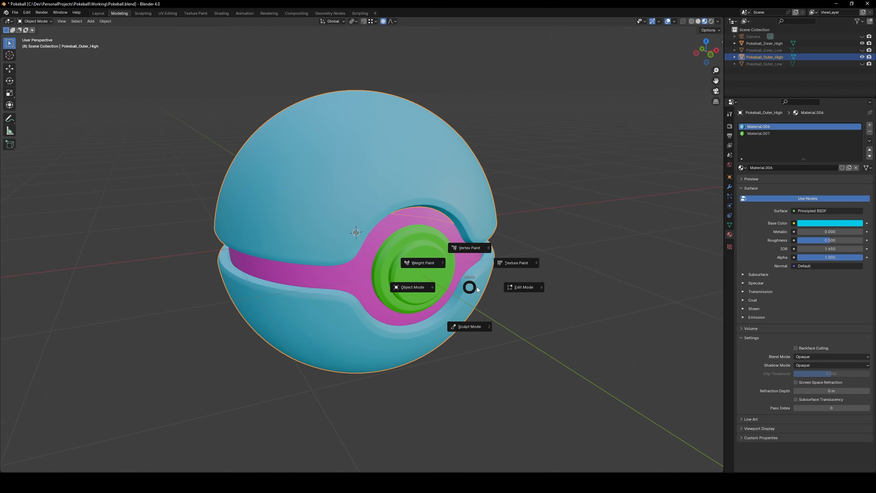
{"action": "left_click", "coordinate": [509, 288]}
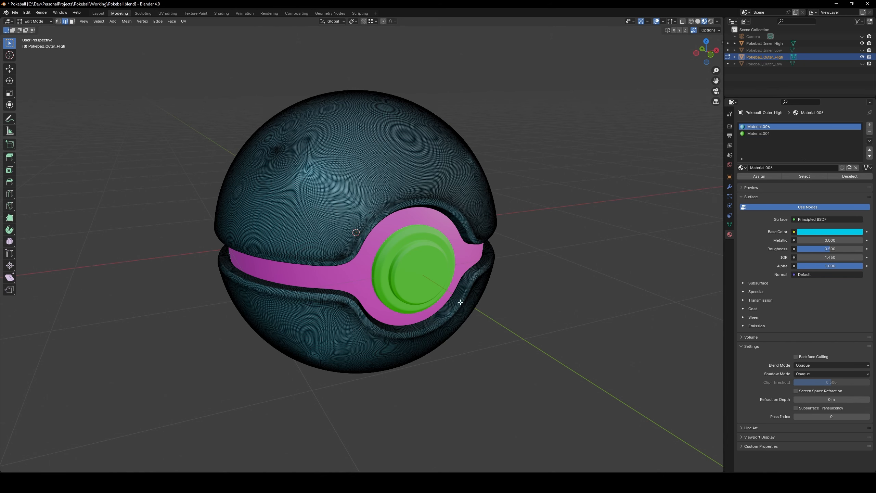
{"action": "key", "text": "l"}
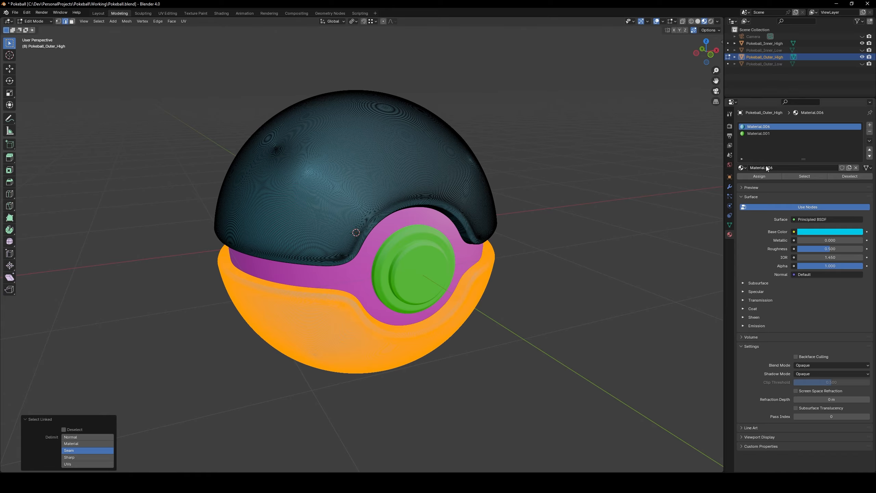
{"action": "left_click", "coordinate": [761, 133]}
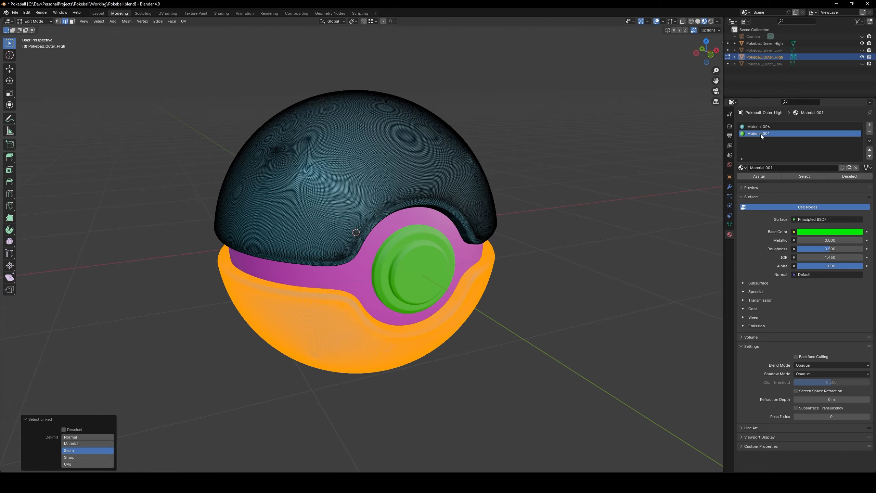
{"action": "left_click", "coordinate": [758, 178]}
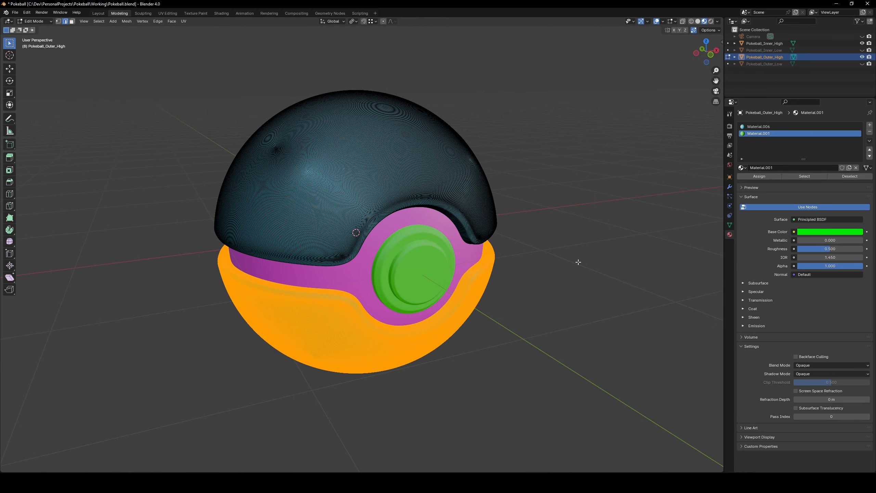
{"action": "key", "text": "alt+a"}
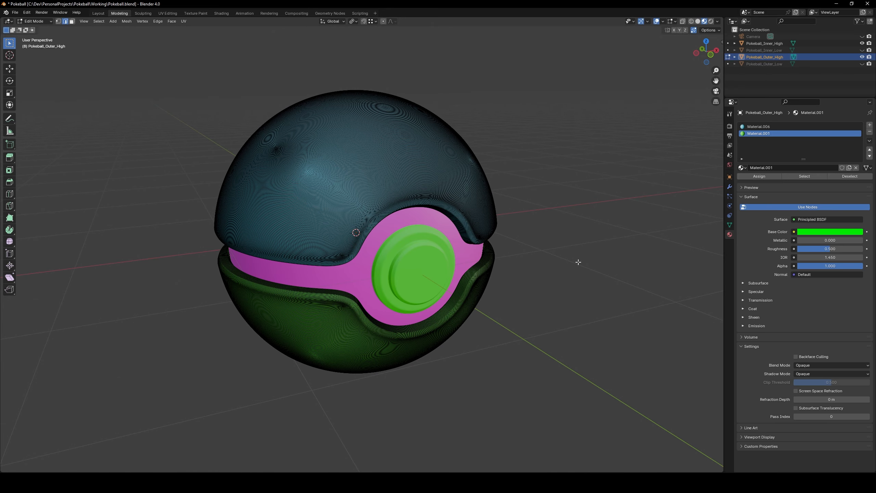
{"action": "key", "text": "ctrl+Tab"}
{"action": "left_click", "coordinate": [546, 265]}
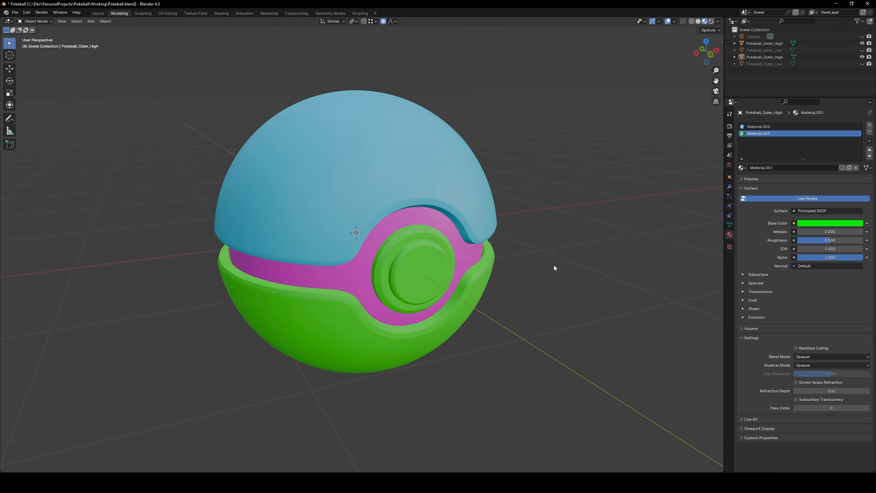
Select both visible high-poly Pokeball meshes and open the file commands.
{"action": "mouse_move", "coordinate": [554, 267]}
{"action": "middle_mouse_down", "text": "ctrl"}
{"action": "mouse_move", "coordinate": [471, 264]}
{"action": "mouse_move", "coordinate": [534, 269]}
{"action": "mouse_move", "coordinate": [541, 251]}
{"action": "mouse_move", "coordinate": [565, 274]}
{"action": "mouse_move", "coordinate": [566, 291]}
{"action": "mouse_move", "coordinate": [520, 285]}
{"action": "mouse_move", "coordinate": [489, 261]}
{"action": "mouse_move", "coordinate": [552, 263]}
{"action": "mouse_move", "coordinate": [558, 246]}
{"action": "mouse_move", "coordinate": [538, 272]}
{"action": "middle_mouse_up", "text": "ctrl"}
{"action": "key", "text": "a"}
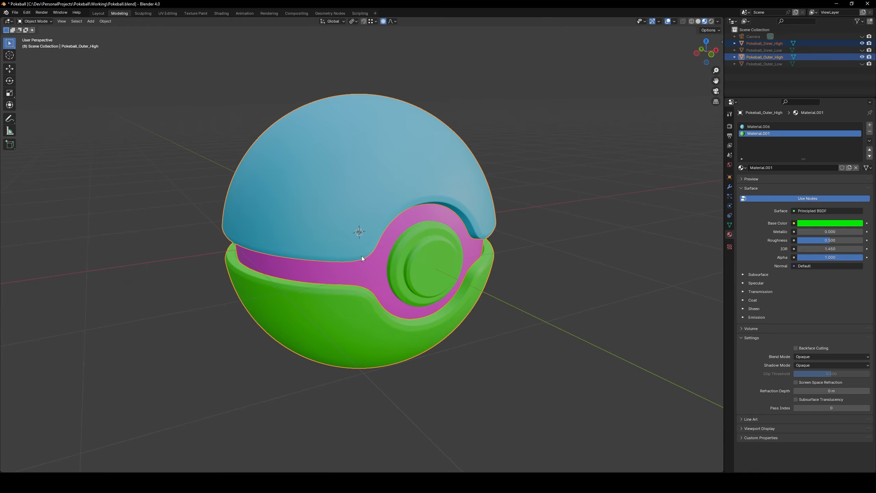
{"action": "left_click", "coordinate": [15, 13]}
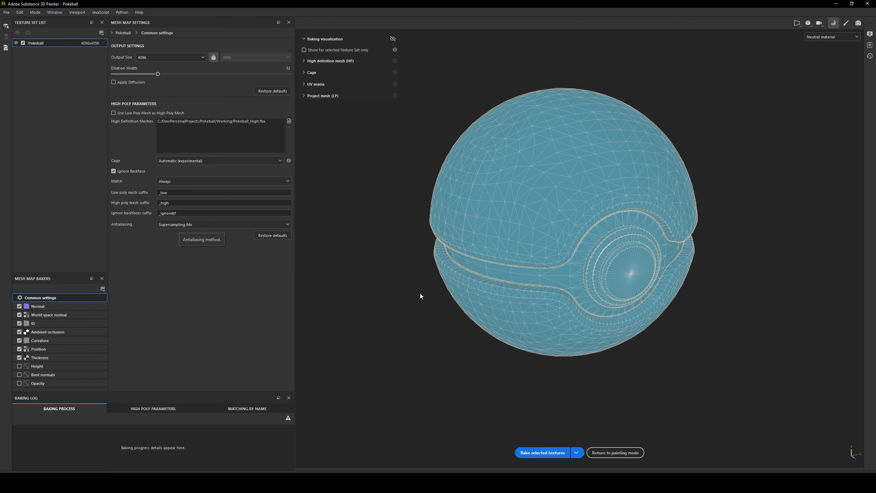
Switch to Substance 3D Painter and bake the selected mesh maps, including ID, for the Pokeball texture set.
{"action": "left_click", "coordinate": [545, 454]}
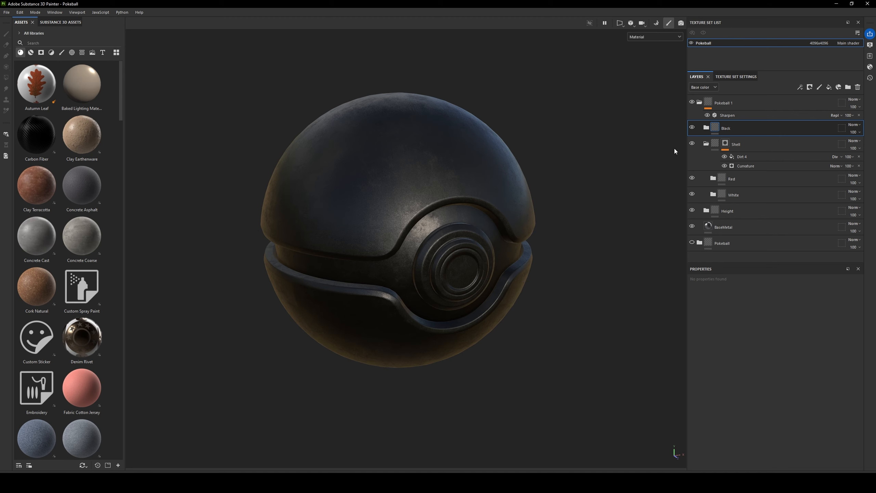
Toggle the visibility of the Black and Red layer groups to examine the materials stacked beneath them.
{"action": "left_click", "coordinate": [693, 128]}
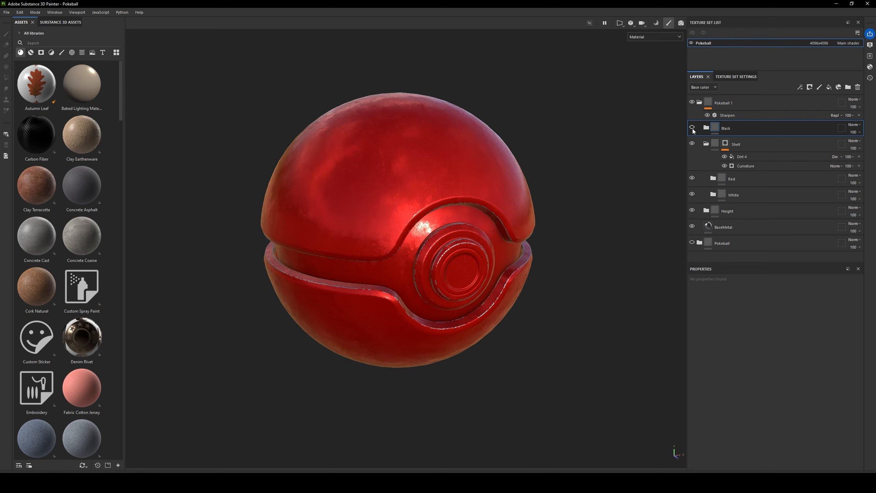
{"action": "left_click", "coordinate": [692, 127]}
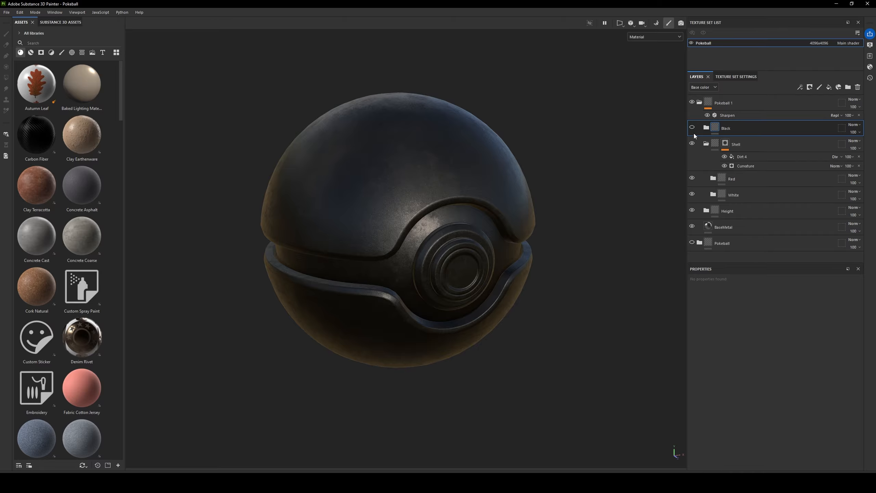
{"action": "left_click", "coordinate": [692, 127]}
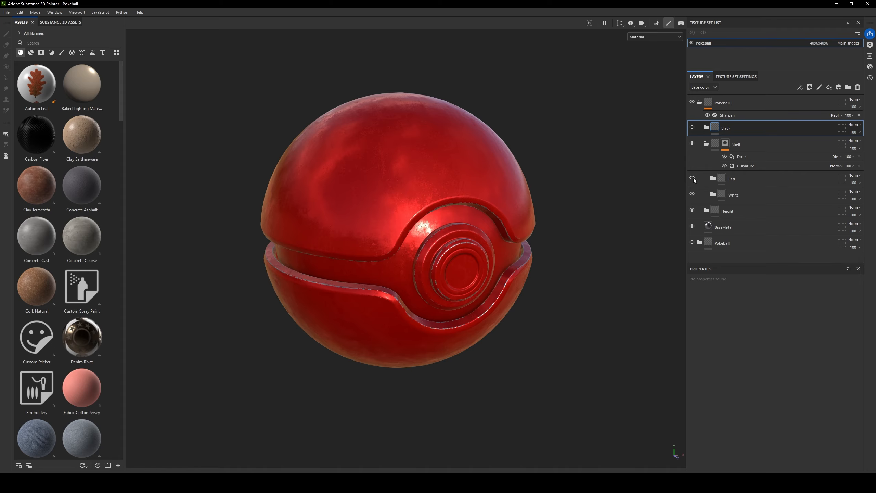
{"action": "left_click", "coordinate": [692, 178]}
{"action": "left_click", "coordinate": [692, 179]}
{"action": "left_click", "coordinate": [692, 128]}
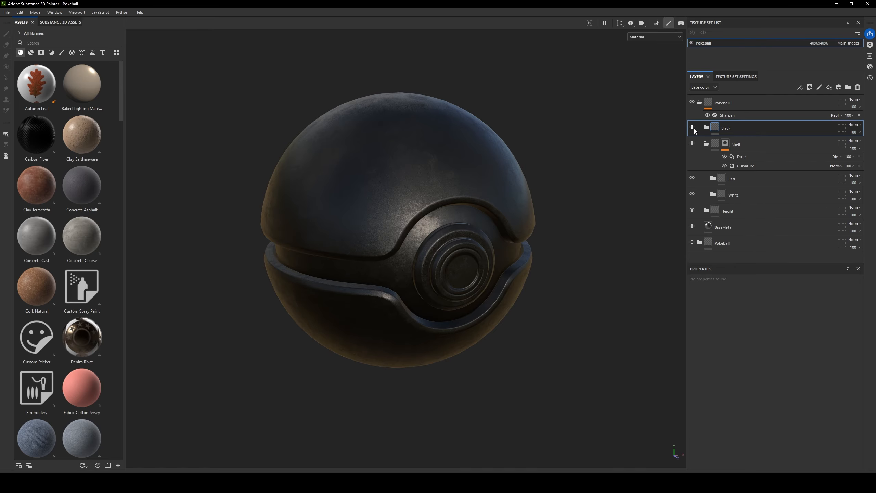
Add a color selection mask to the Black layer group and pick the magenta ID color of the band.
{"action": "right_click", "coordinate": [743, 129]}
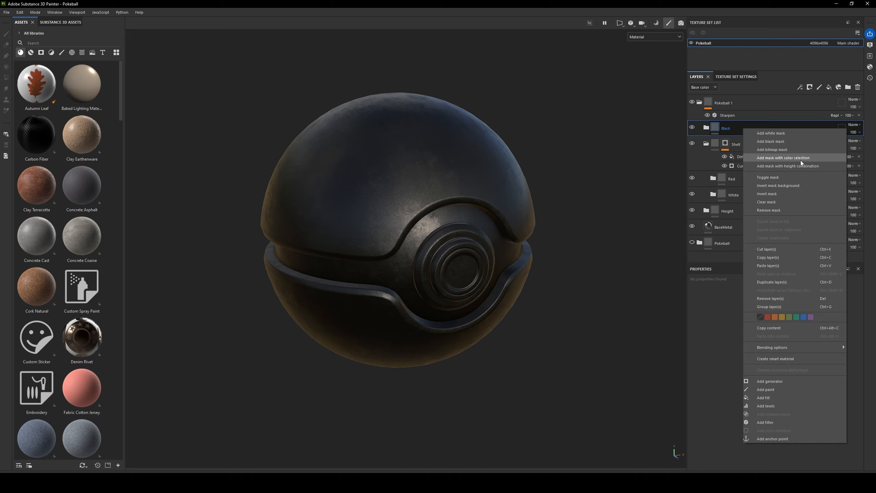
{"action": "left_click", "coordinate": [787, 158]}
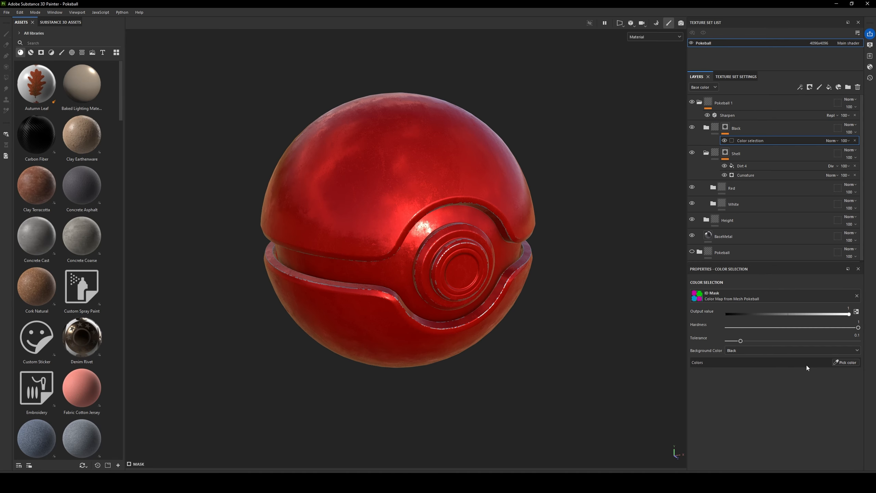
{"action": "left_click", "coordinate": [845, 363]}
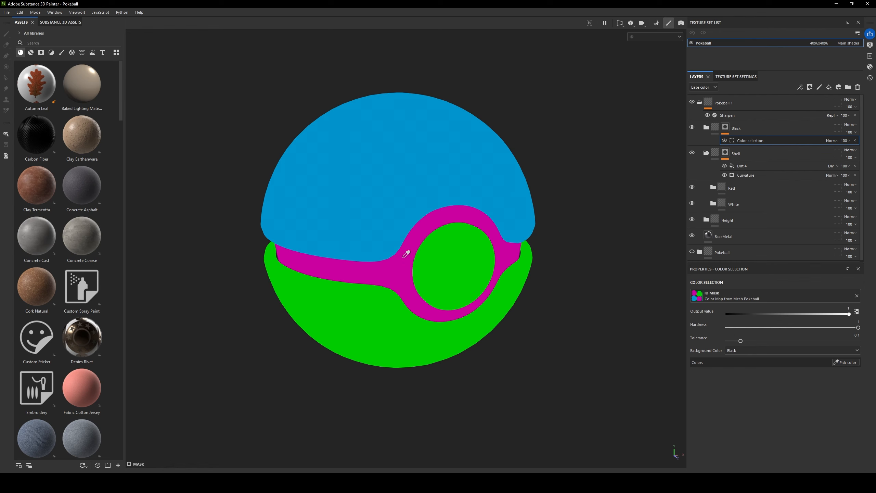
{"action": "left_click", "coordinate": [422, 231]}
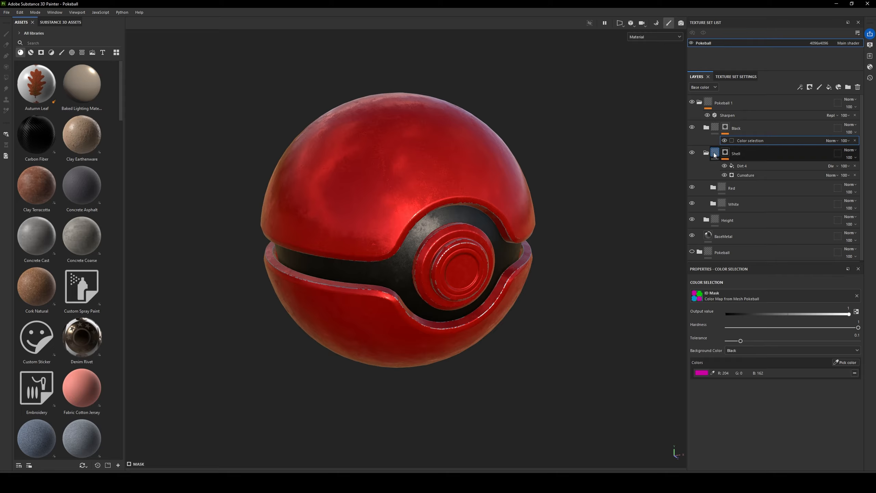
Add a color selection mask to the Red layer group and pick the blue ID color of the upper shell.
{"action": "left_click", "coordinate": [741, 188]}
{"action": "right_click", "coordinate": [741, 188]}
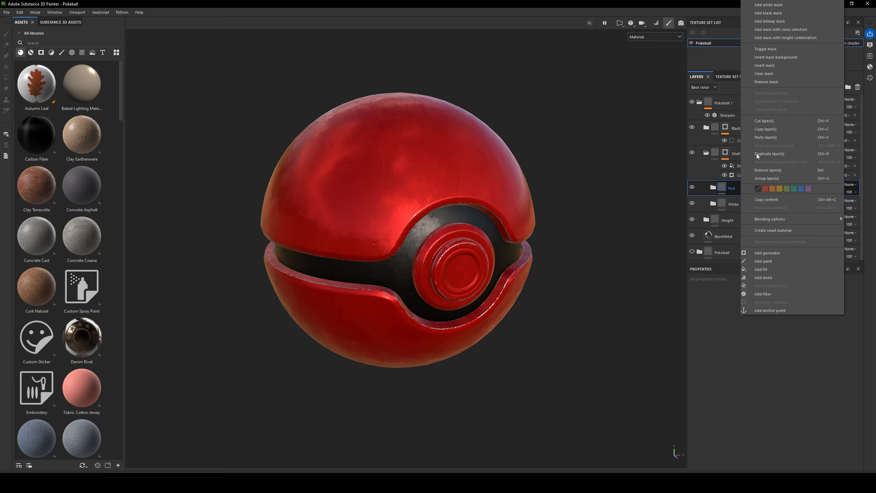
{"action": "left_click", "coordinate": [776, 29]}
{"action": "left_click", "coordinate": [845, 362]}
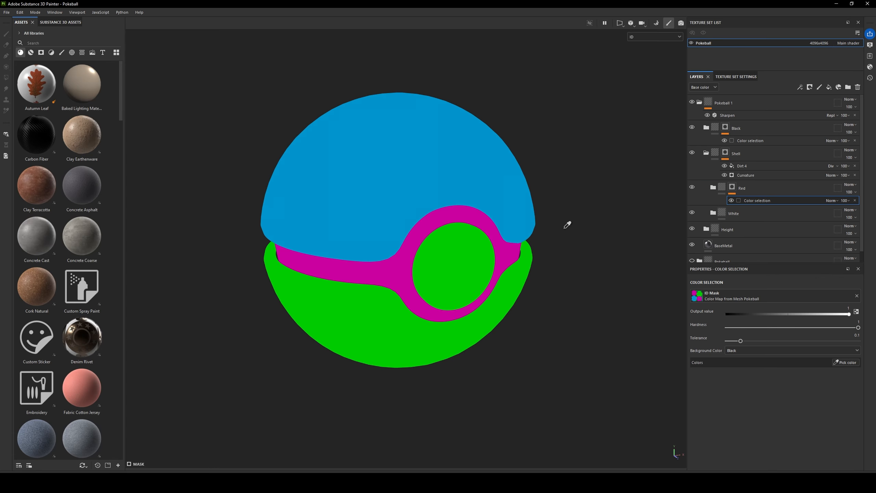
{"action": "left_click", "coordinate": [446, 162]}
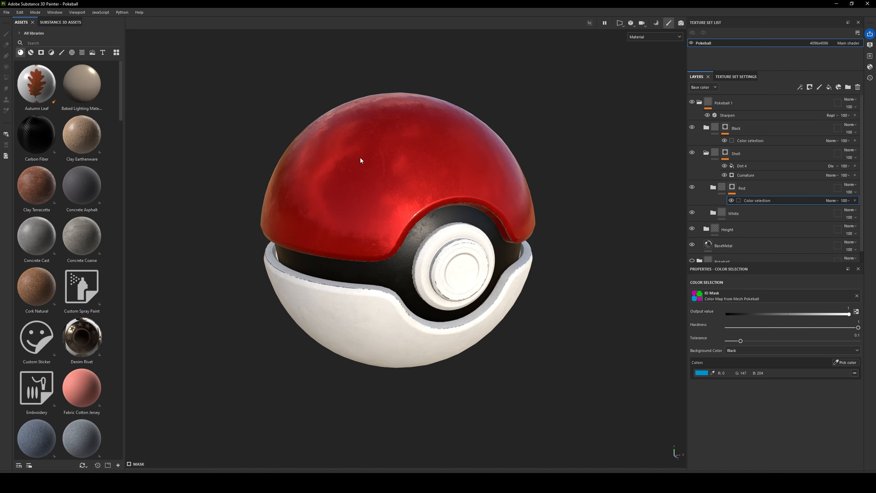
Mask the White layer group with a color selection using the green ID color of the lower shell.
{"action": "right_click", "coordinate": [741, 212]}
{"action": "left_click", "coordinate": [774, 31]}
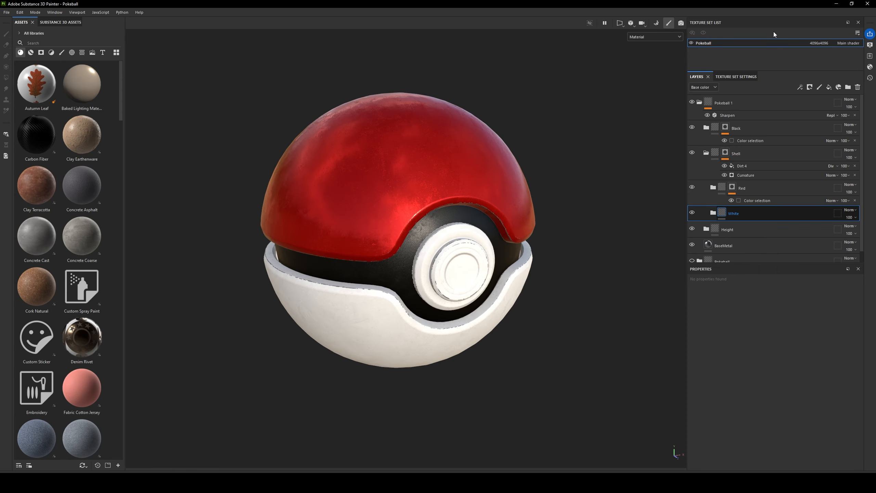
{"action": "left_click", "coordinate": [845, 362]}
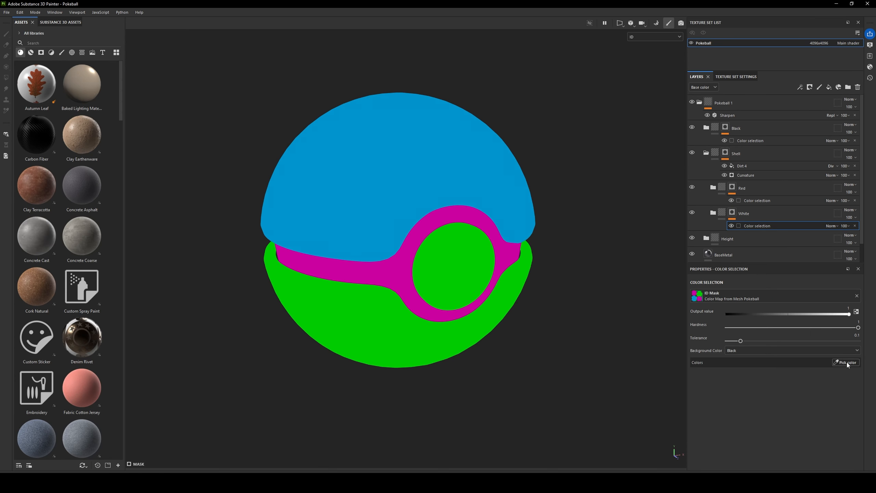
{"action": "left_click", "coordinate": [364, 322]}
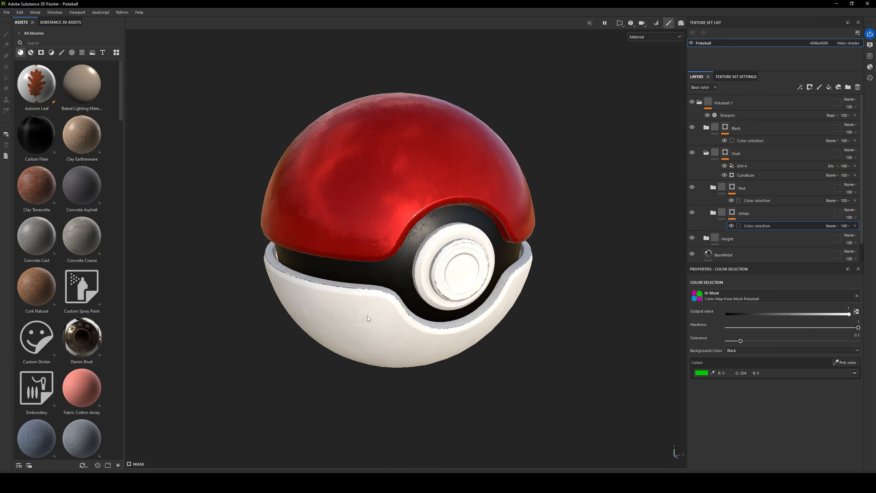
{"action": "scroll", "coordinate": [486, 324], "scroll_direction": "down", "scroll_amount": 1}
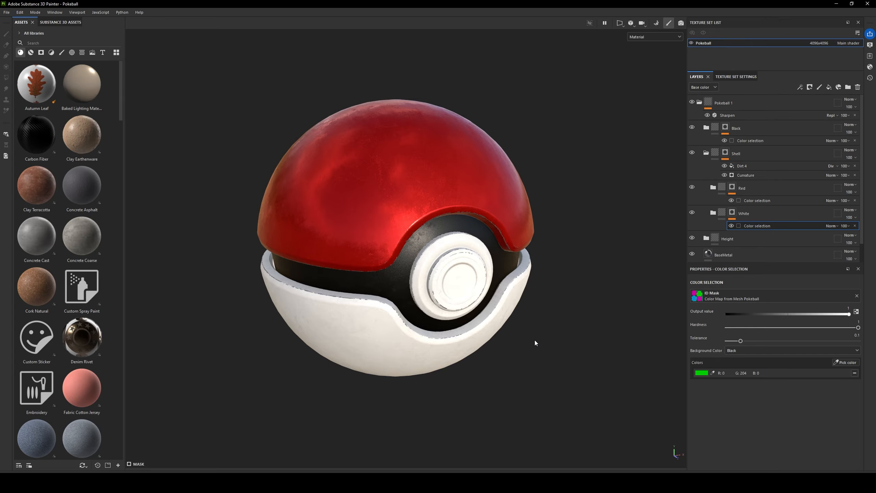